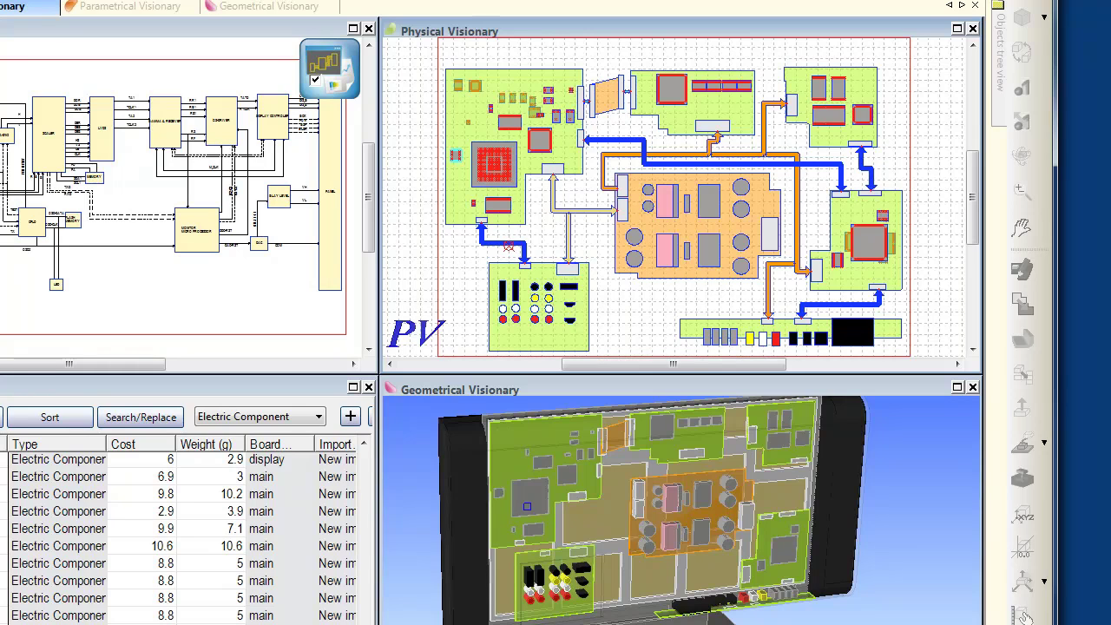
Step: Place electric component IC27 near the main board's upper-left corner in the 3D TV model
left_click(658, 432)
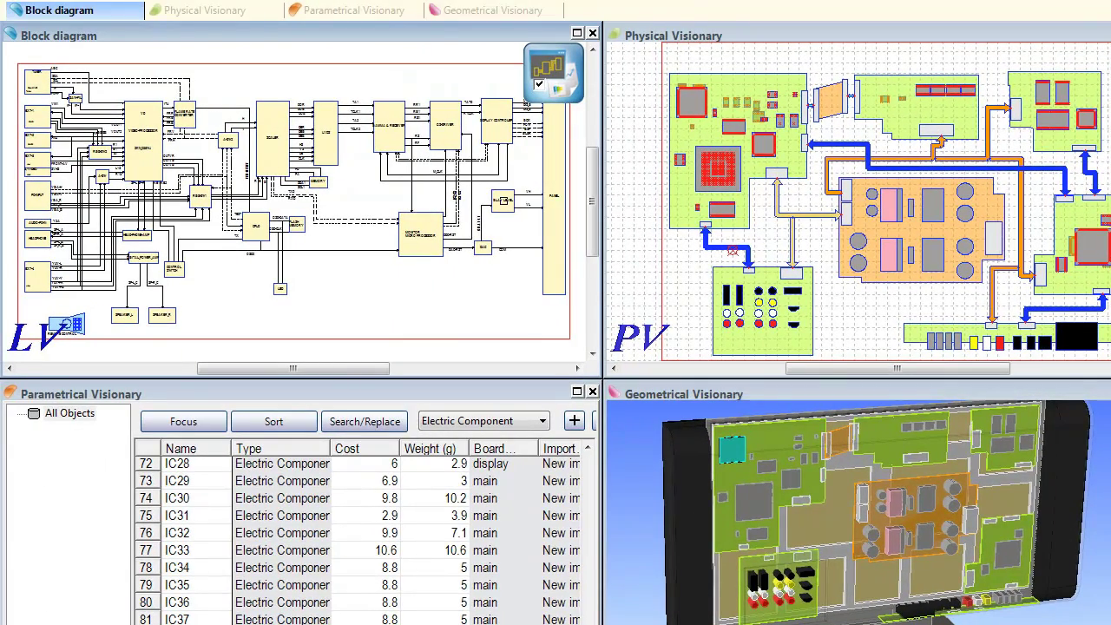
Step: Add two electric components to the GLAY LEVEL function block through its Electrical Components List
left_click(503, 201)
right_click(504, 201)
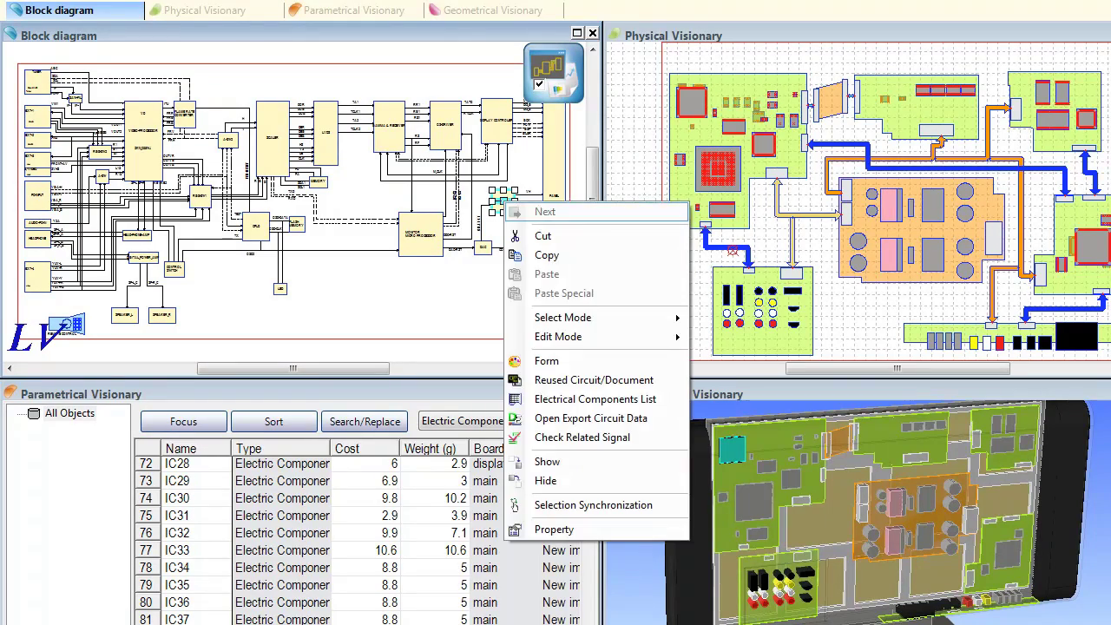
left_click(560, 395)
left_click(541, 448)
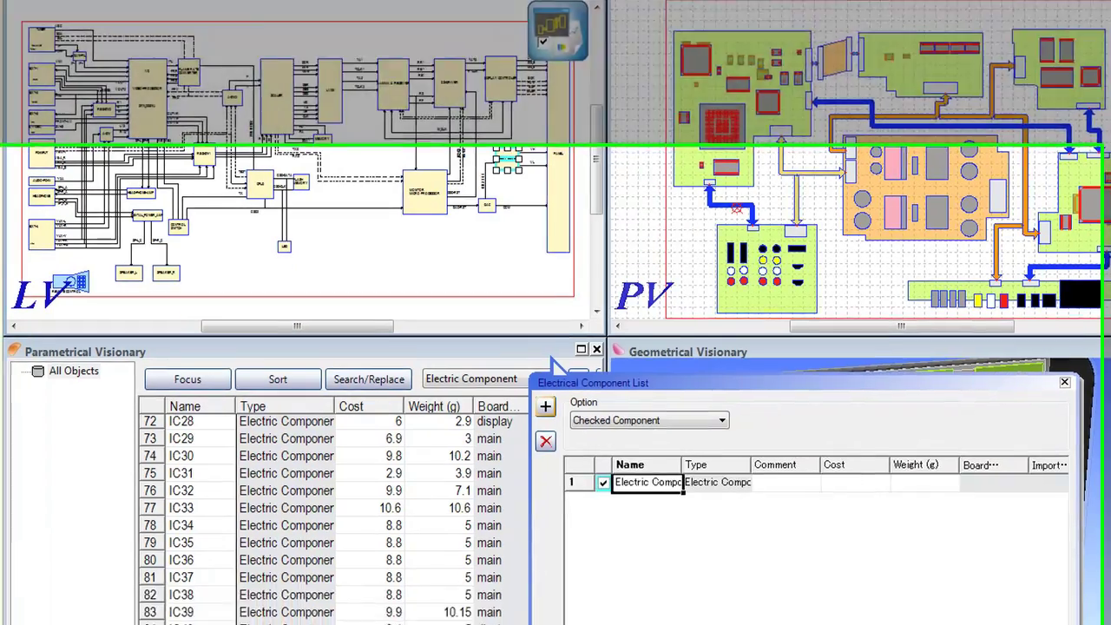
left_click(541, 449)
left_click(777, 597)
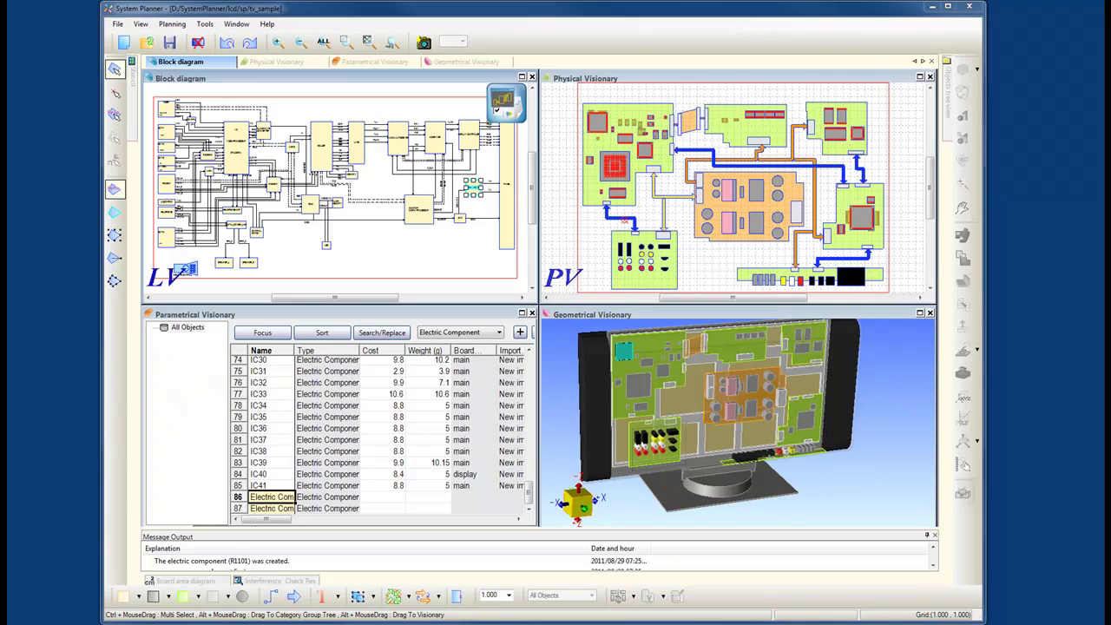
Step: Maximize the Geometrical Visionary, sweep a cutting section across the TV model from its outer side towards the middle, and turn the section off
left_click(892, 373)
left_click(919, 313)
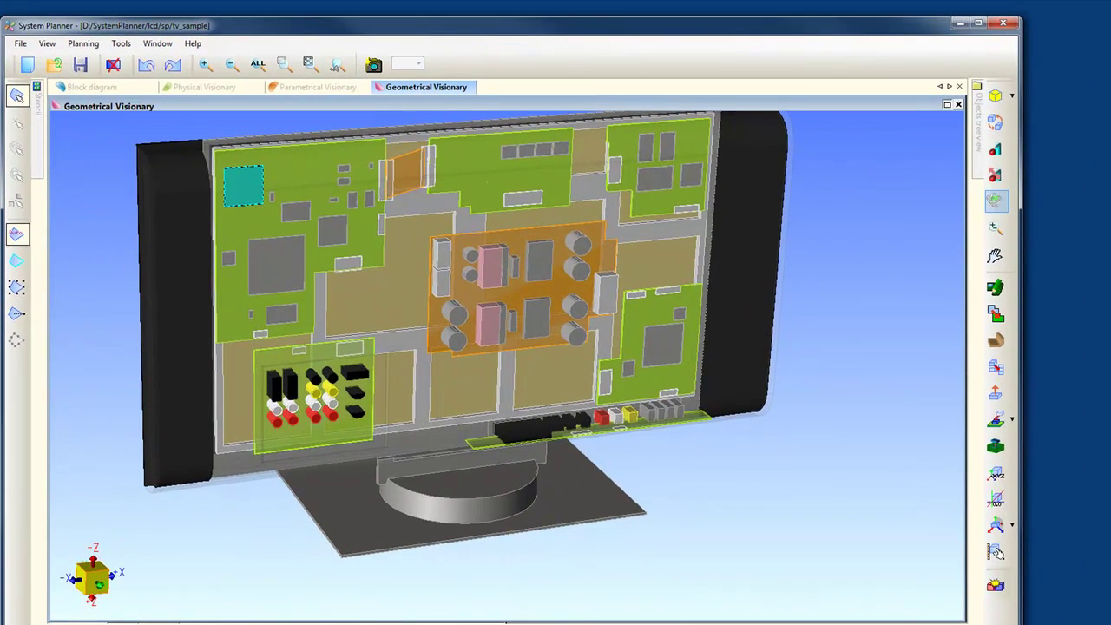
left_click(995, 200)
left_click_drag(520, 382, 544, 371)
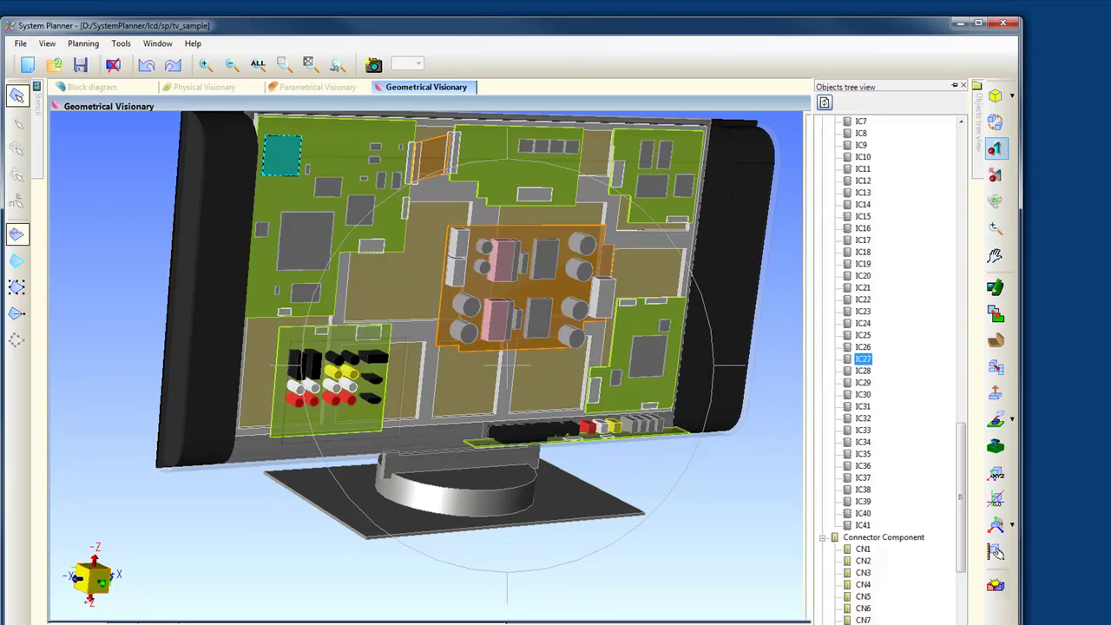
left_click(995, 150)
left_click(186, 291)
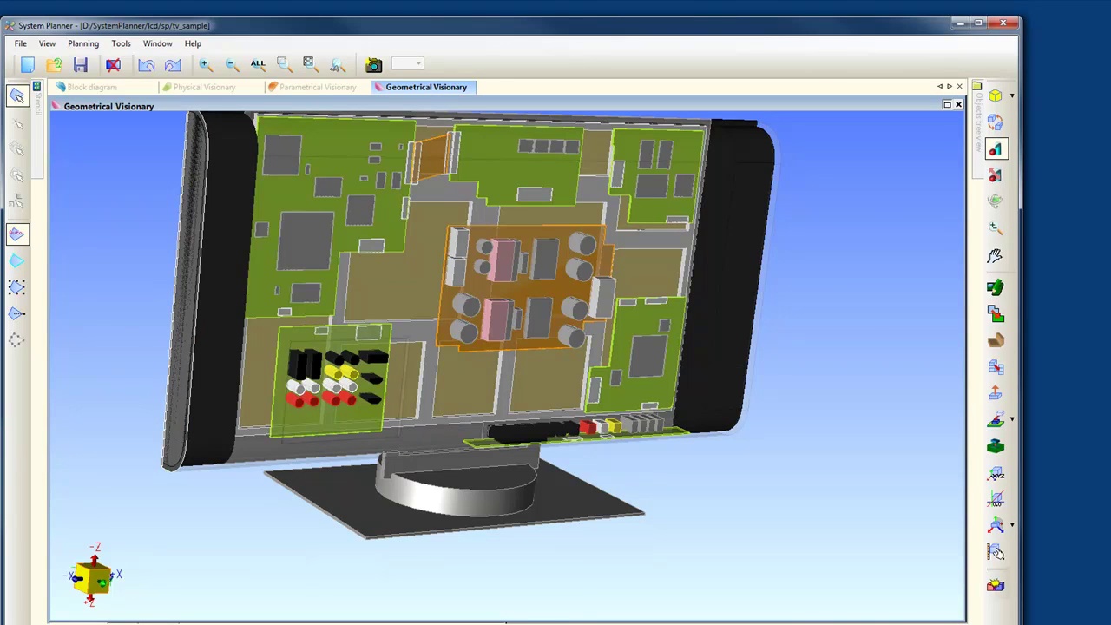
left_click_drag(186, 290, 465, 291)
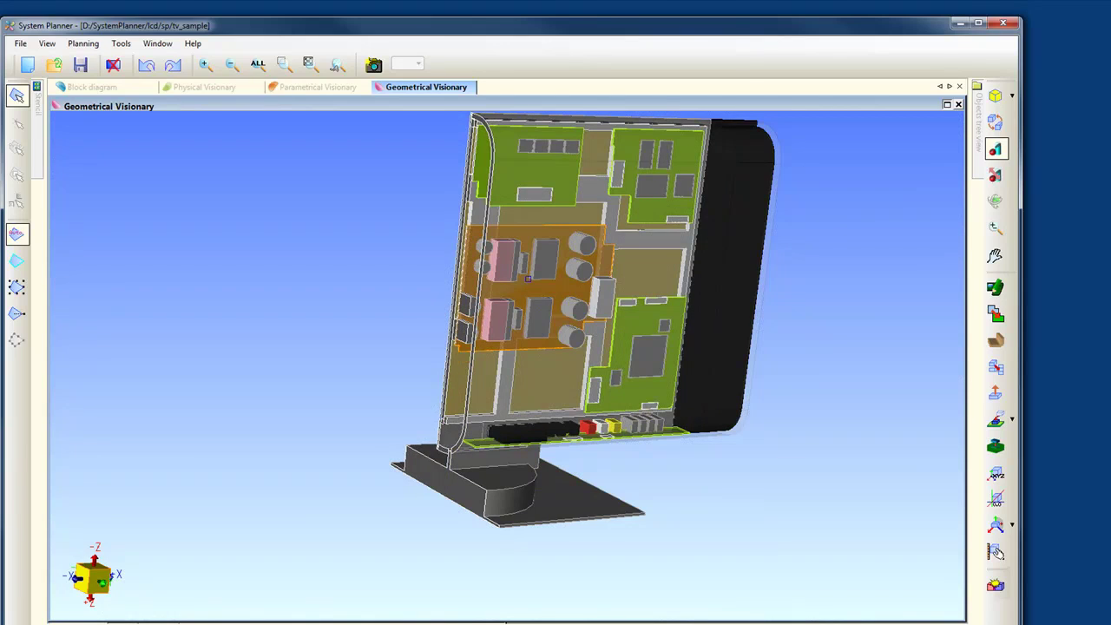
left_click(995, 149)
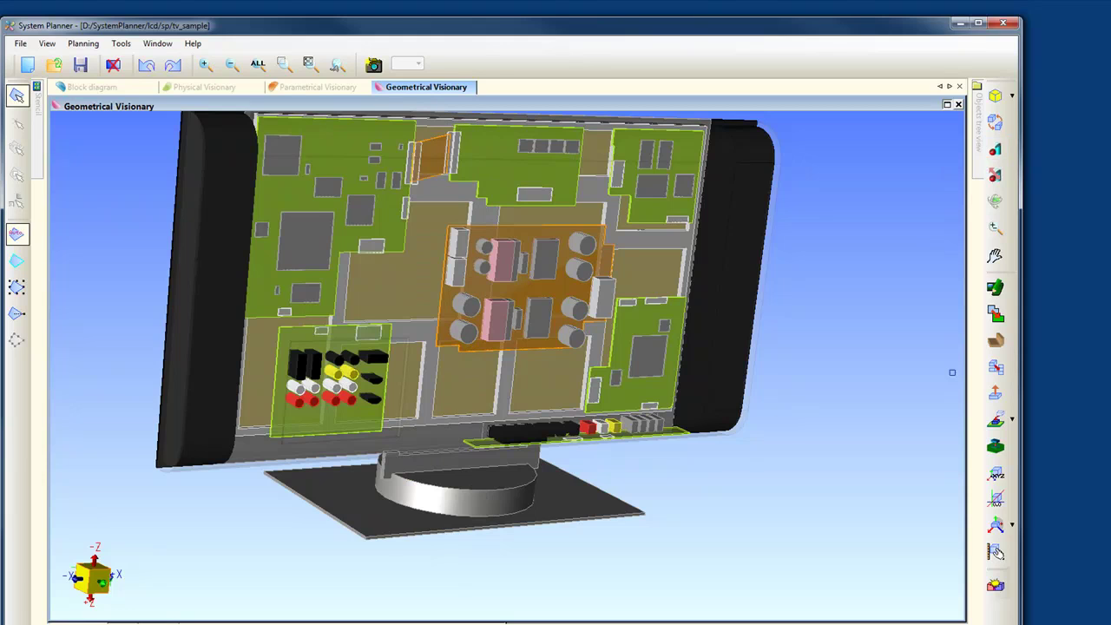
Step: Measure the distance between the facing sides of IC10 and IC6 on the main board, and close the 3D measurement
left_click(995, 552)
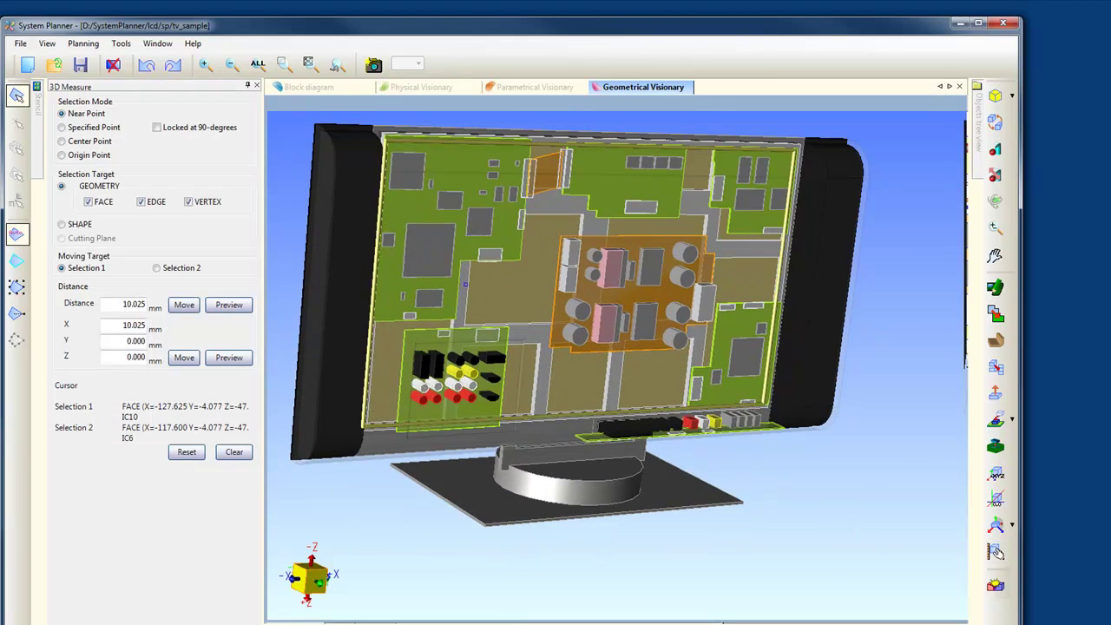
left_click(435, 250)
left_click(477, 222)
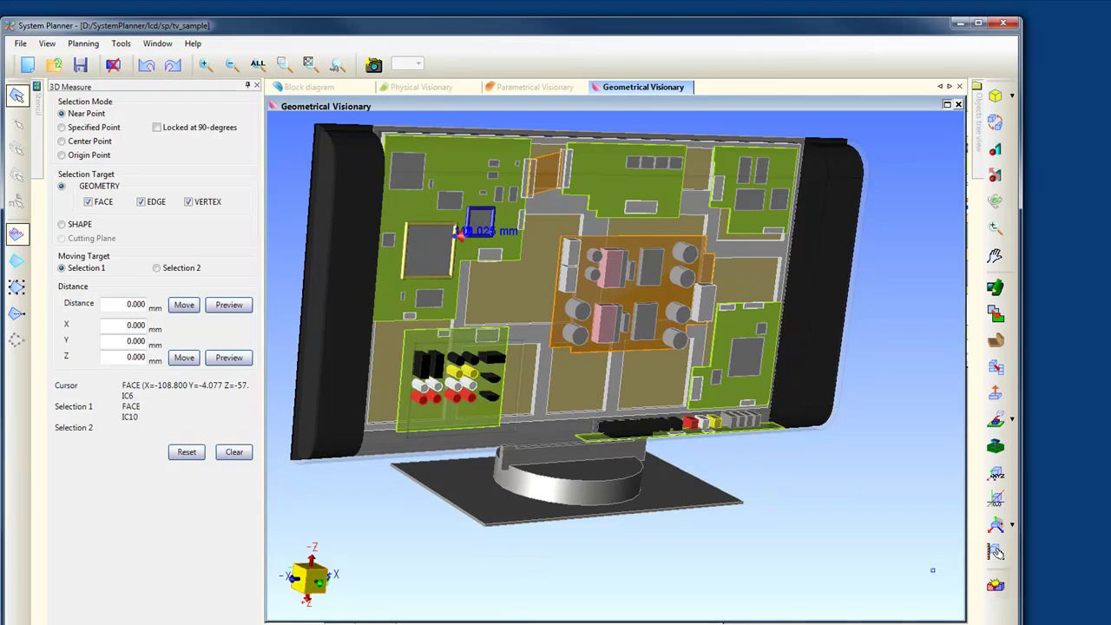
left_click(458, 233)
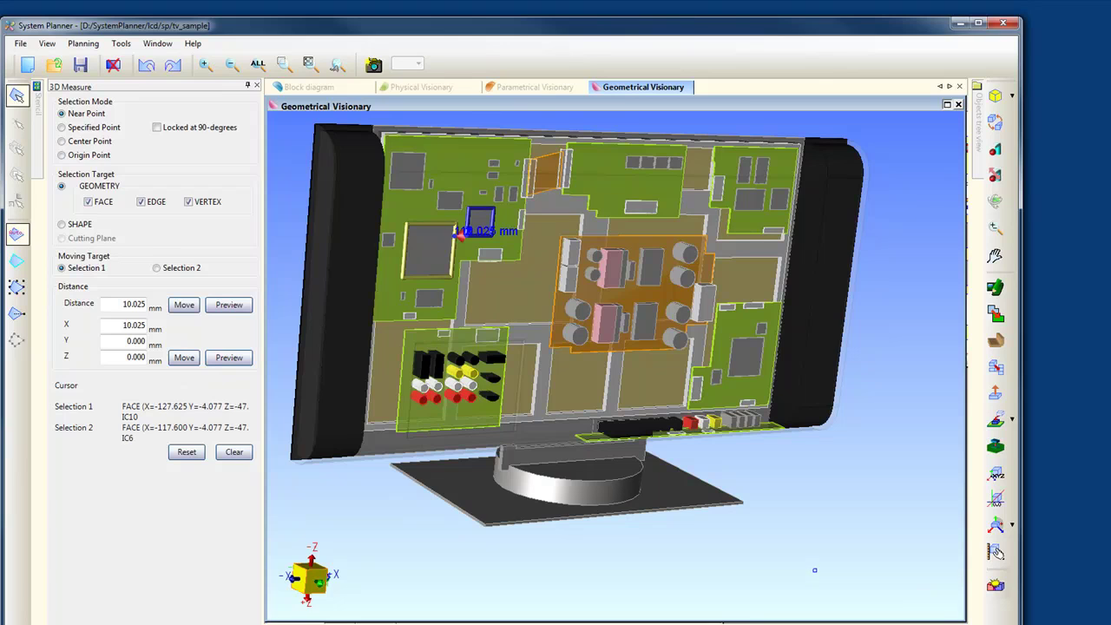
key("Escape")
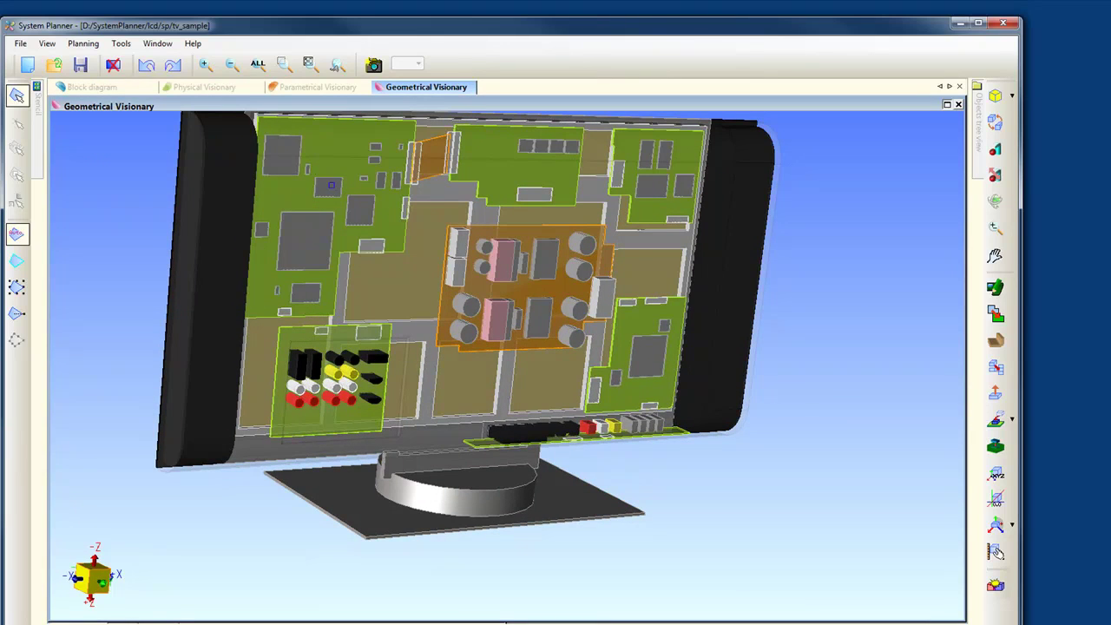
Step: Move IC13 down towards IC10 on the main board and run a clash check on that single object
left_click(328, 187)
left_click_drag(328, 187, 326, 204)
left_click(995, 584)
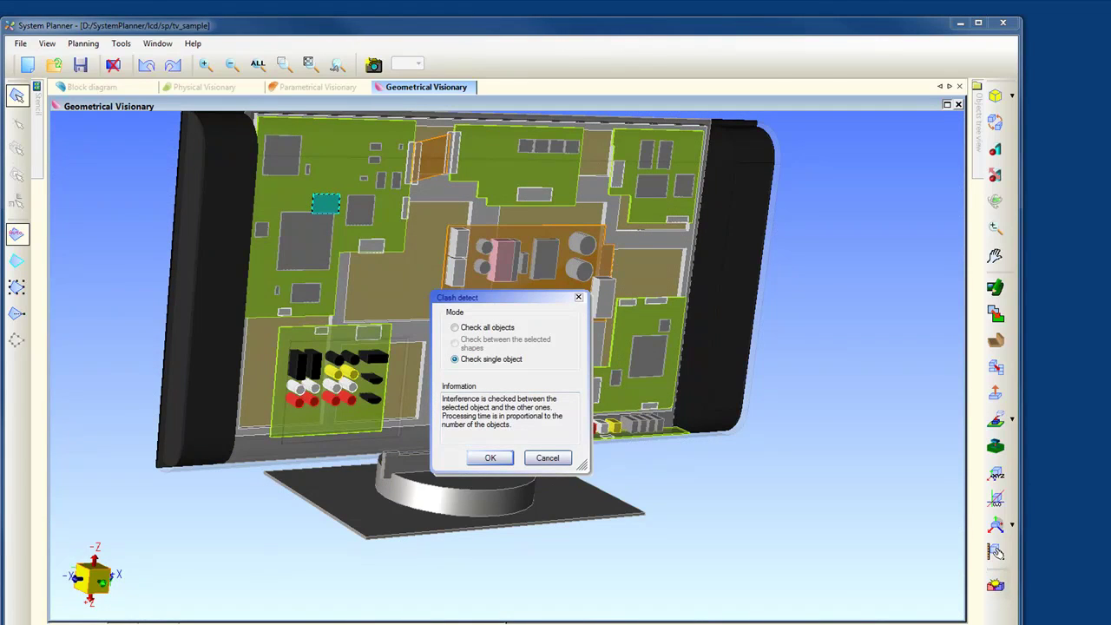
left_click(490, 458)
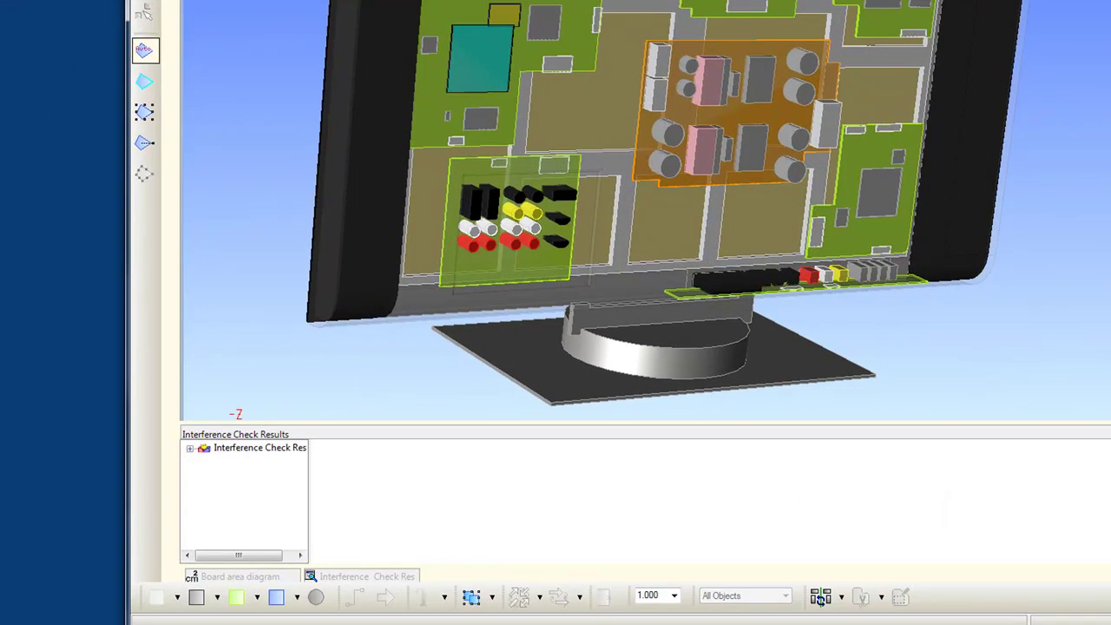
Step: Expand the Electric Component group in the interference check results and select IC10
left_click(190, 449)
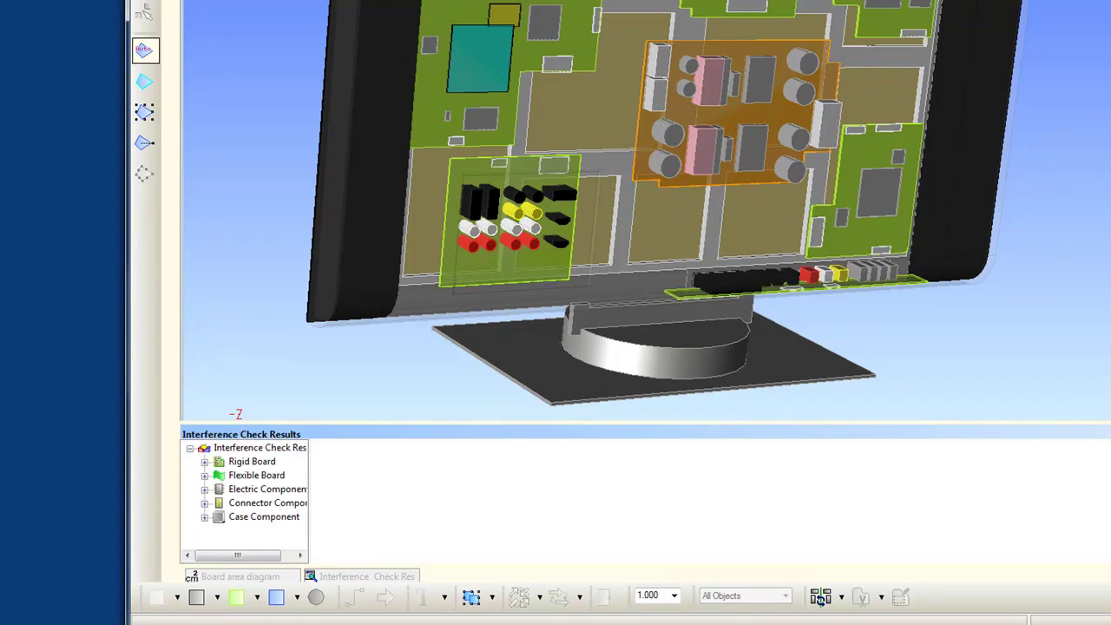
left_click(204, 489)
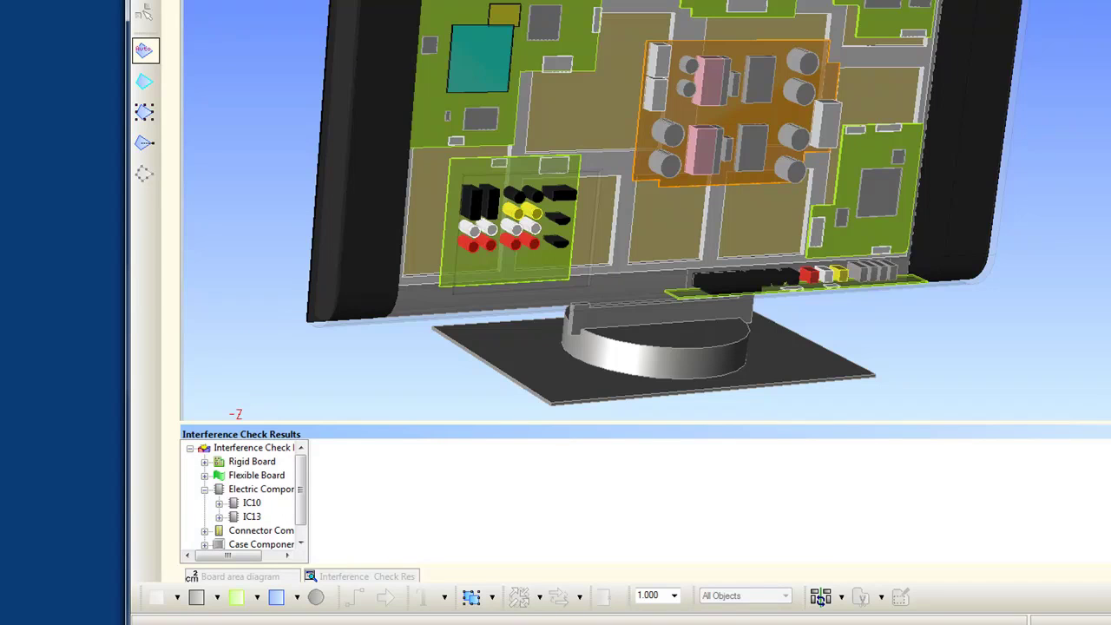
left_click(252, 503)
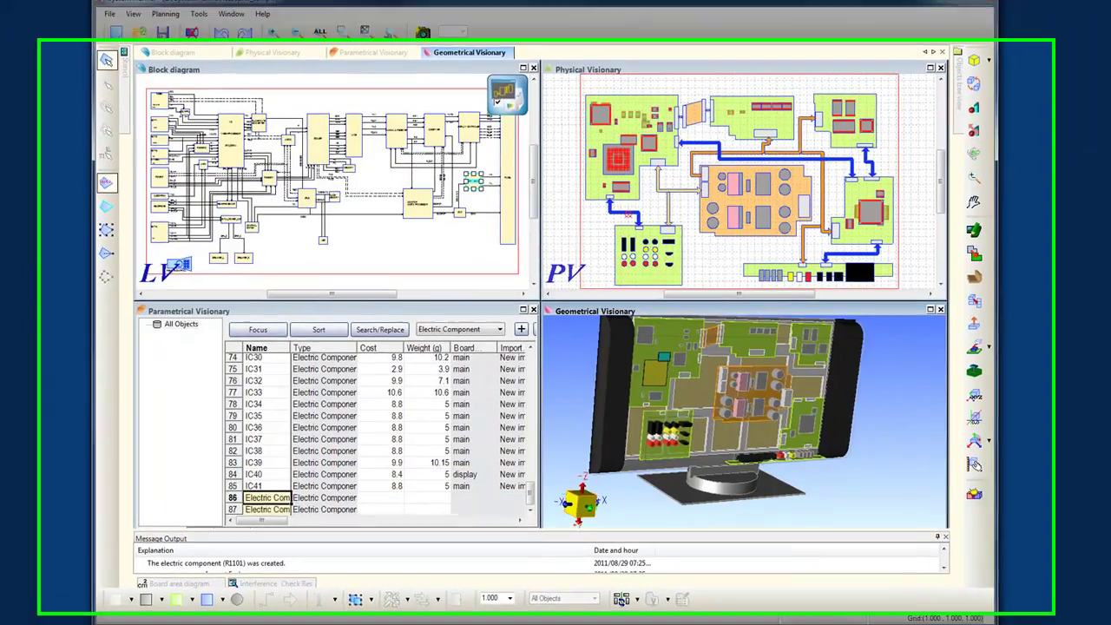
Step: In the Physical Visionary, move the row of four ICs from the upper middle board to the main board's upper edge and delete the emptied board outline
left_click(930, 68)
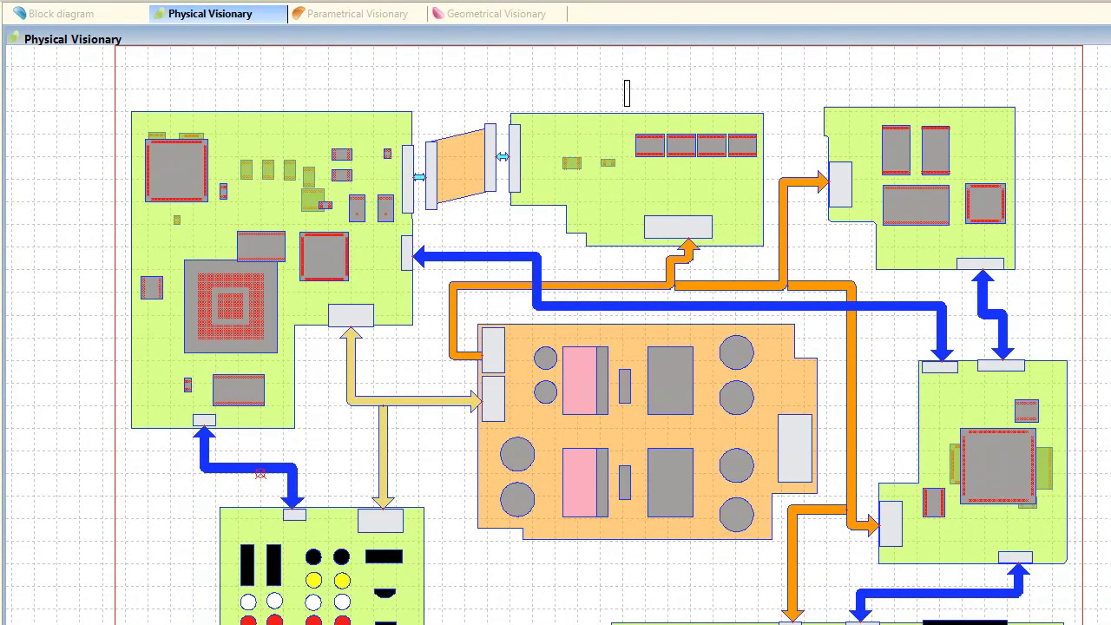
left_click_drag(623, 80, 337, 133)
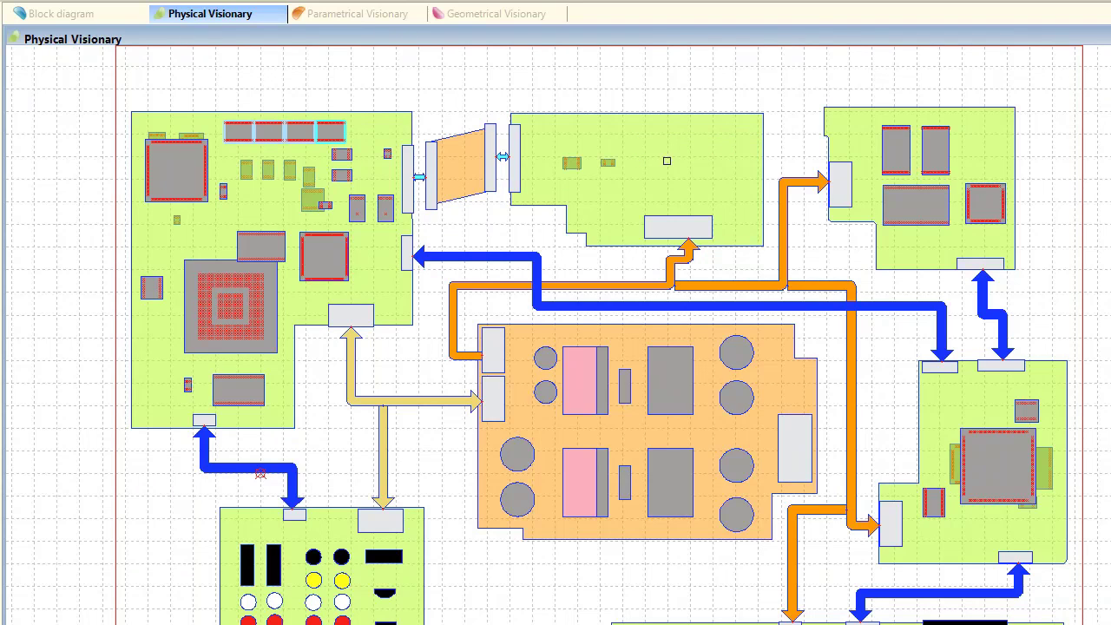
left_click(667, 160)
key("Delete")
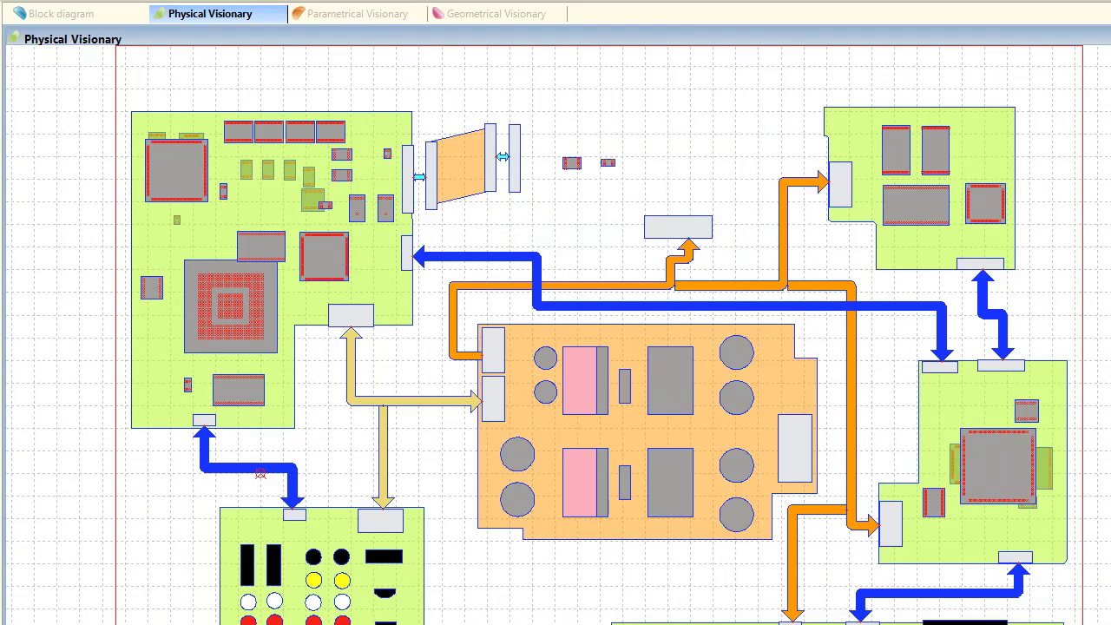
Step: Move the two remaining small components onto the main board above its largest chip and update the Board area diagram
left_click_drag(552, 130, 207, 242)
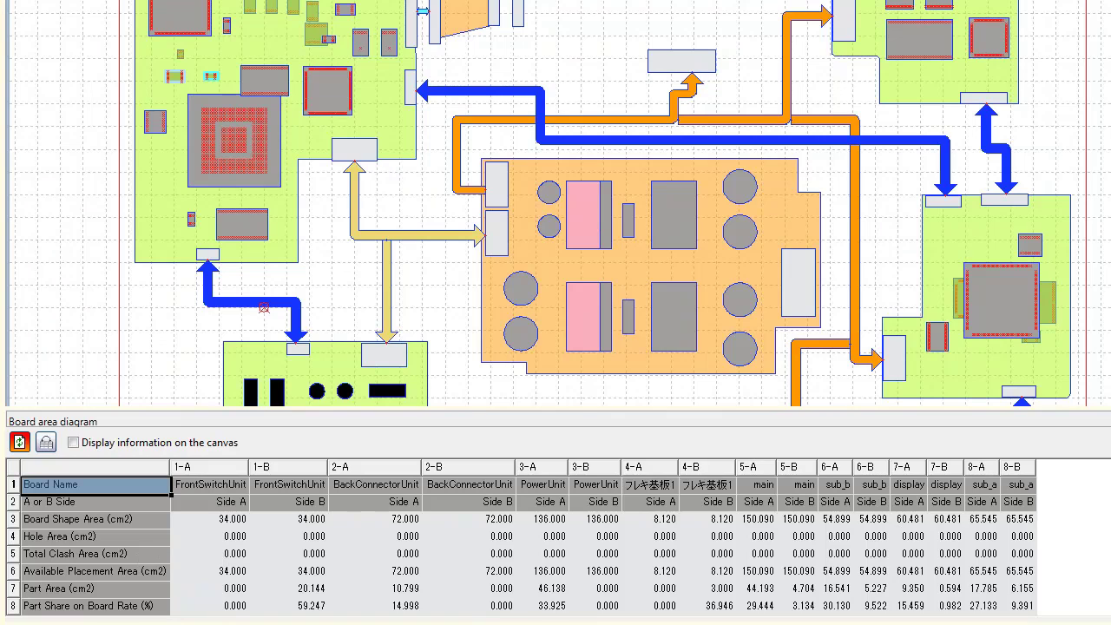
left_click(20, 442)
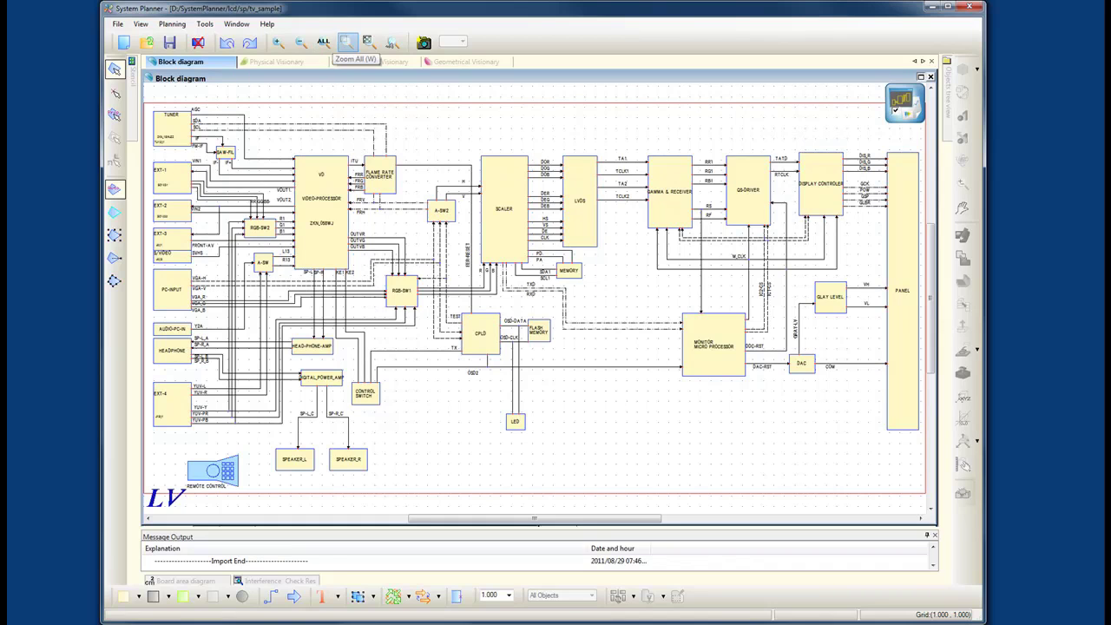
Step: Draw a rectangular function block below the MONITOR MICRO PROCESSOR block in the block diagram and name it SDRAM
left_click(347, 43)
left_click_drag(654, 313, 779, 469)
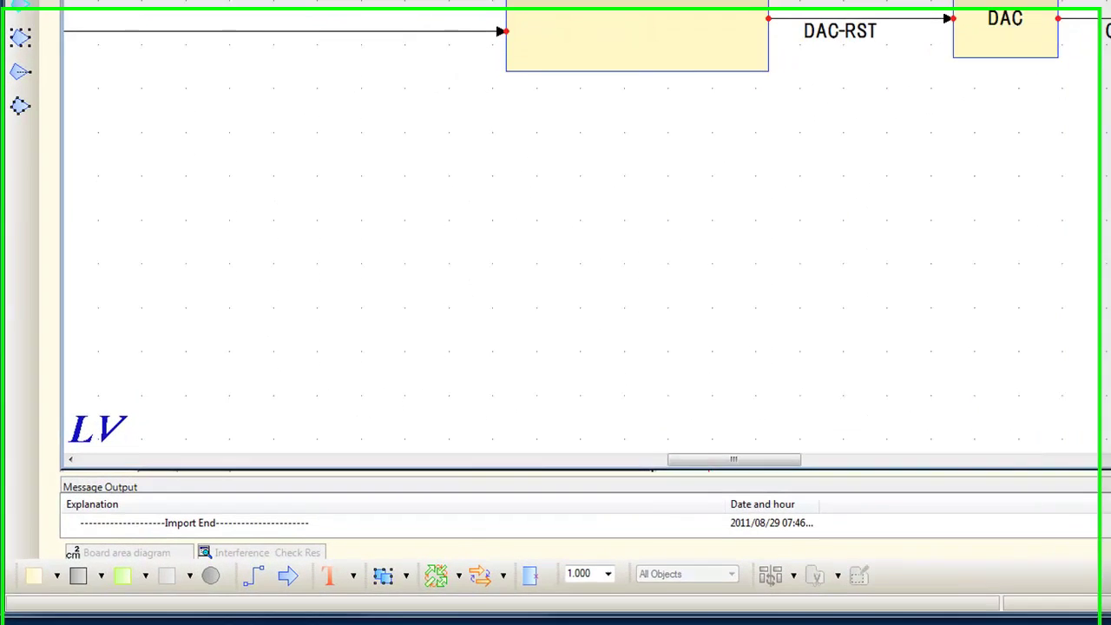
left_click(98, 590)
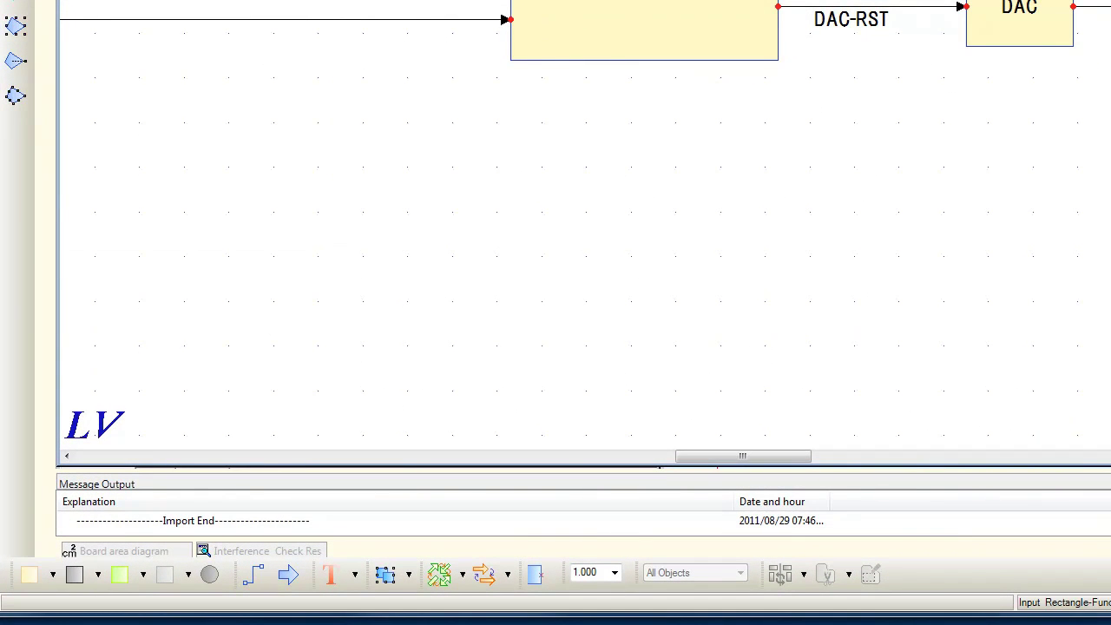
left_click_drag(327, 180, 546, 368)
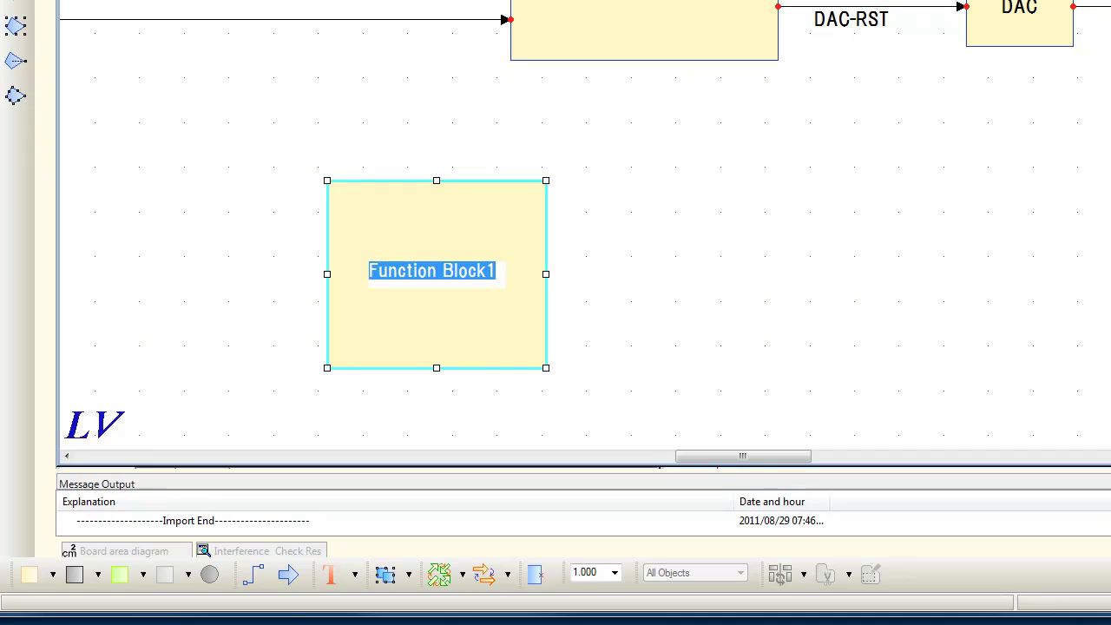
type("SDRA")
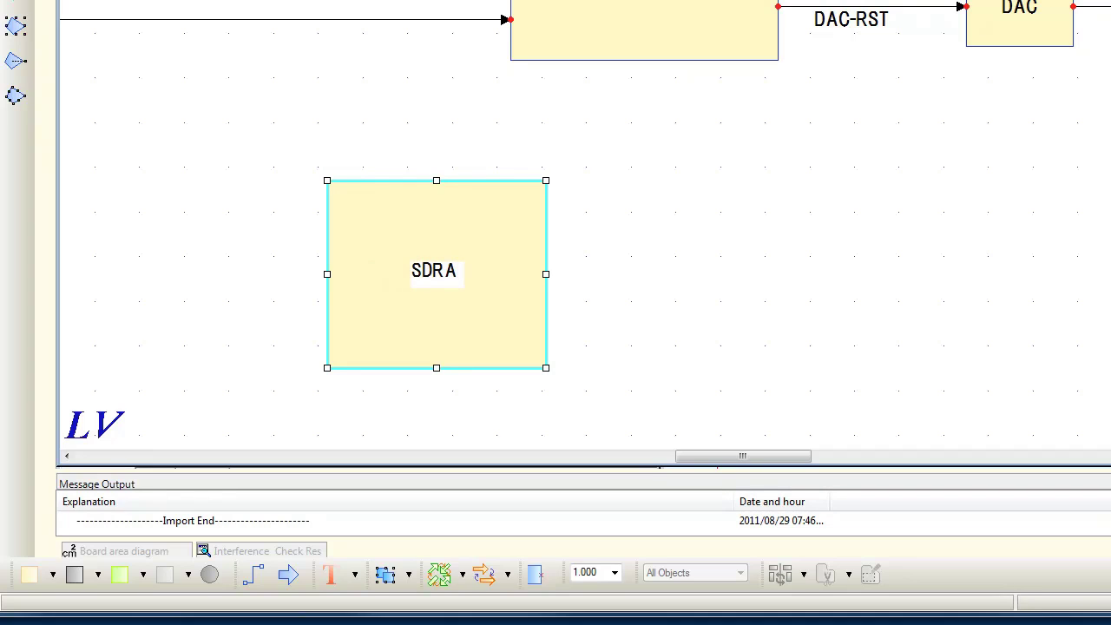
type("M")
left_click(530, 292)
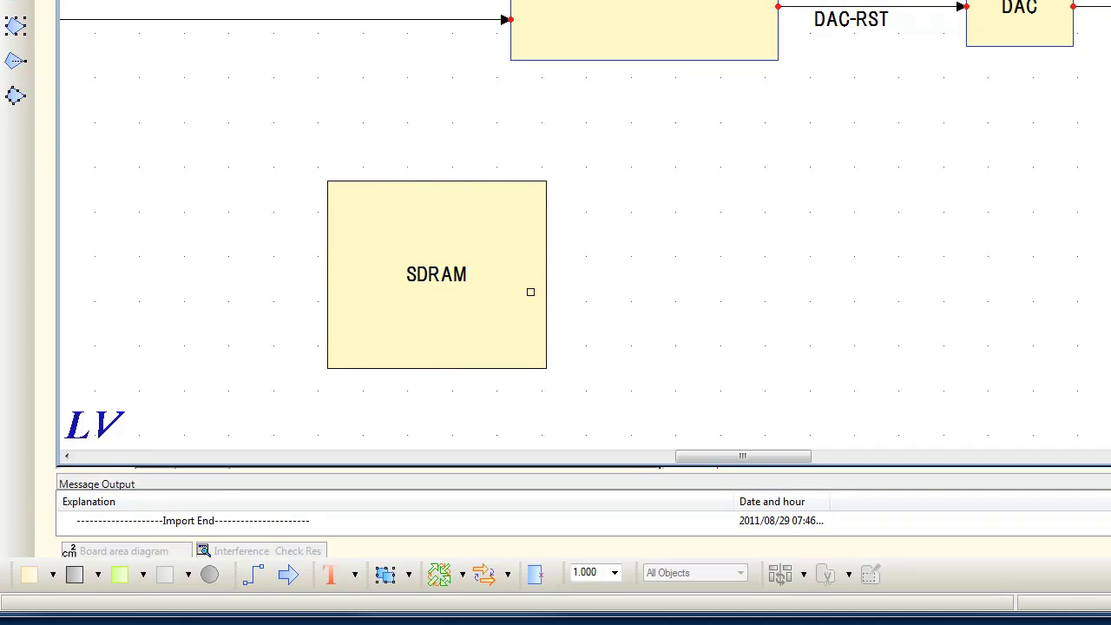
Step: Draw a connection line from the SDRAM block's upper edge to the lower edge of the MONITOR MICRO PROCESSOR block
left_click(254, 574)
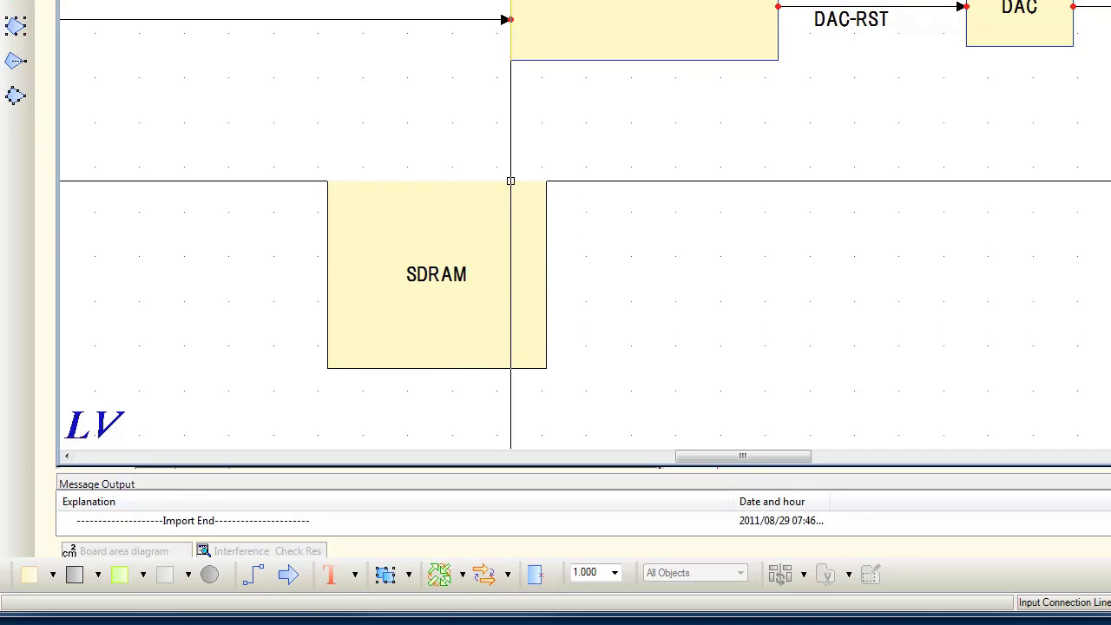
left_click(510, 181)
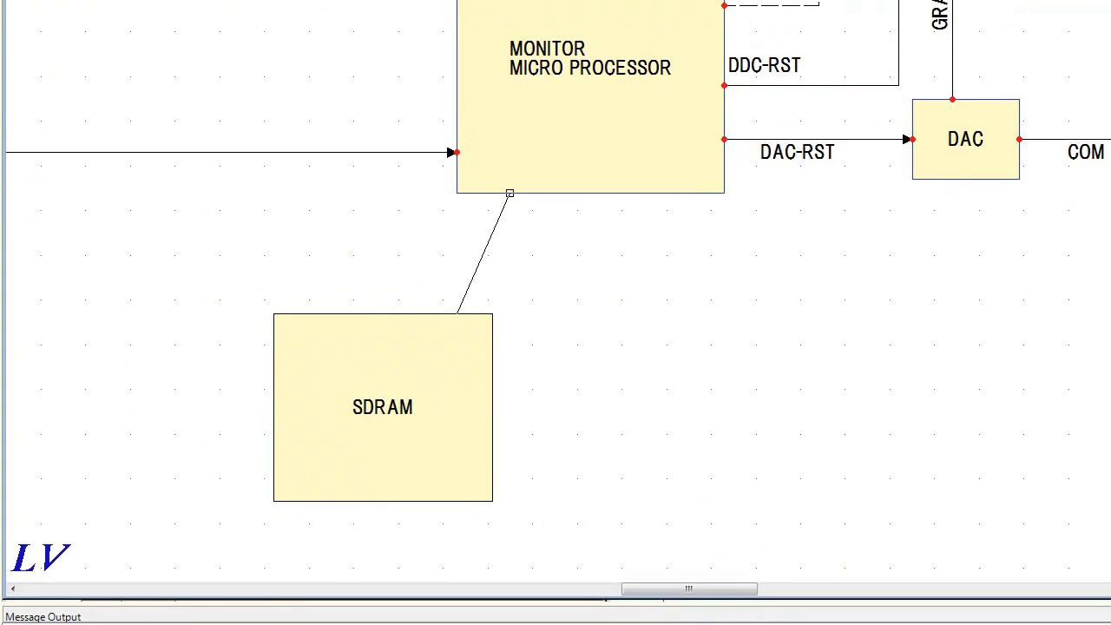
left_click(509, 193)
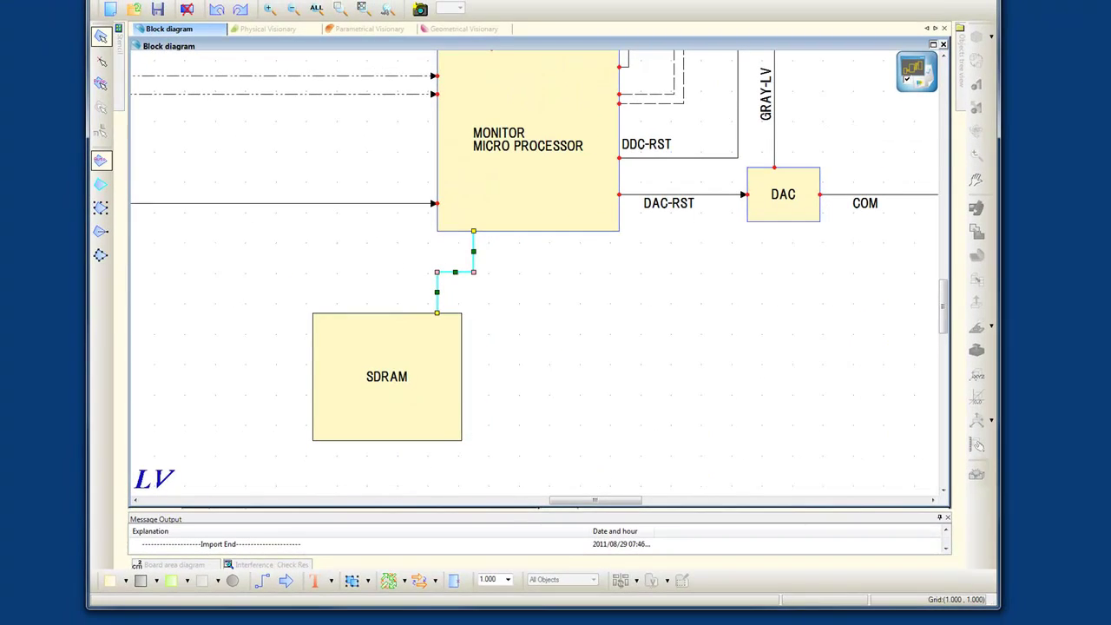
Step: Import circuit information into the SDRAM function block and link the dropped files to it
left_click_drag(0, 45, 781, 211)
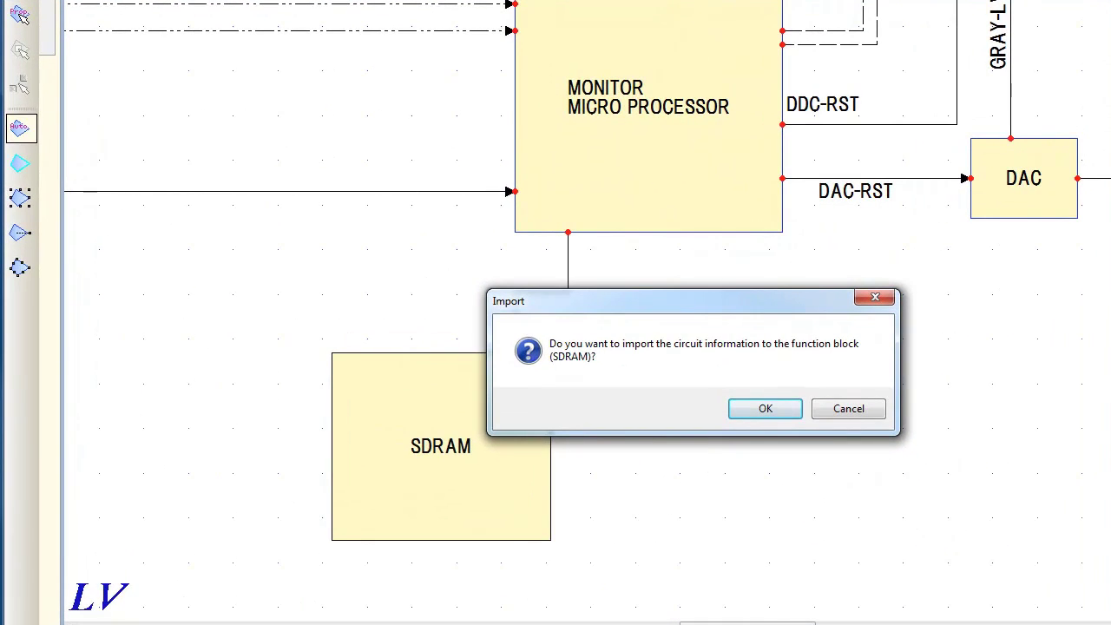
key("Return")
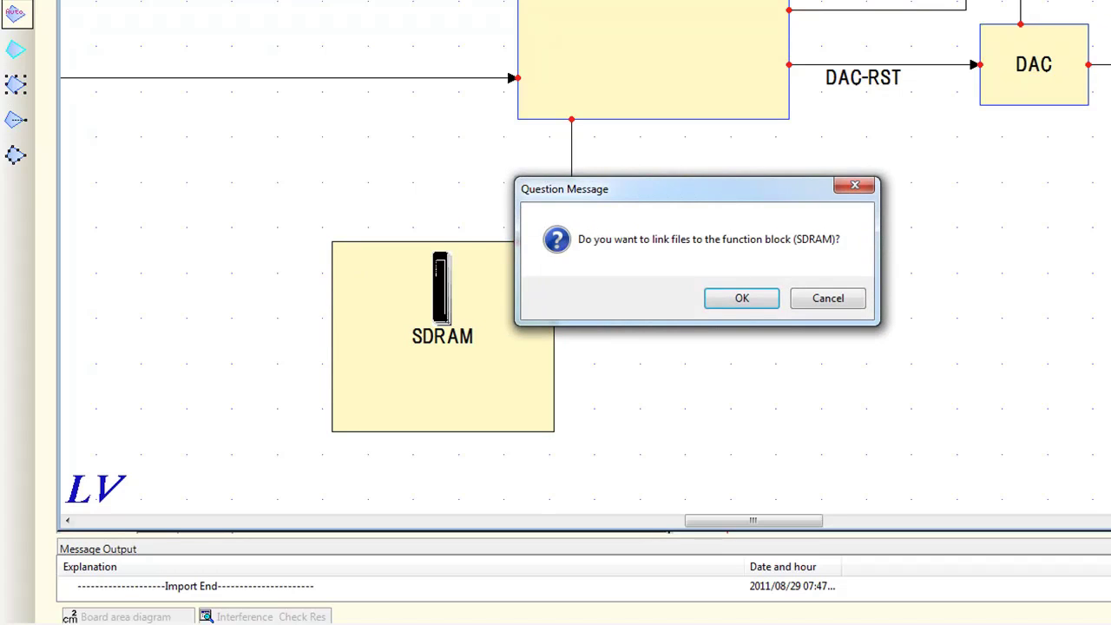
key("Return")
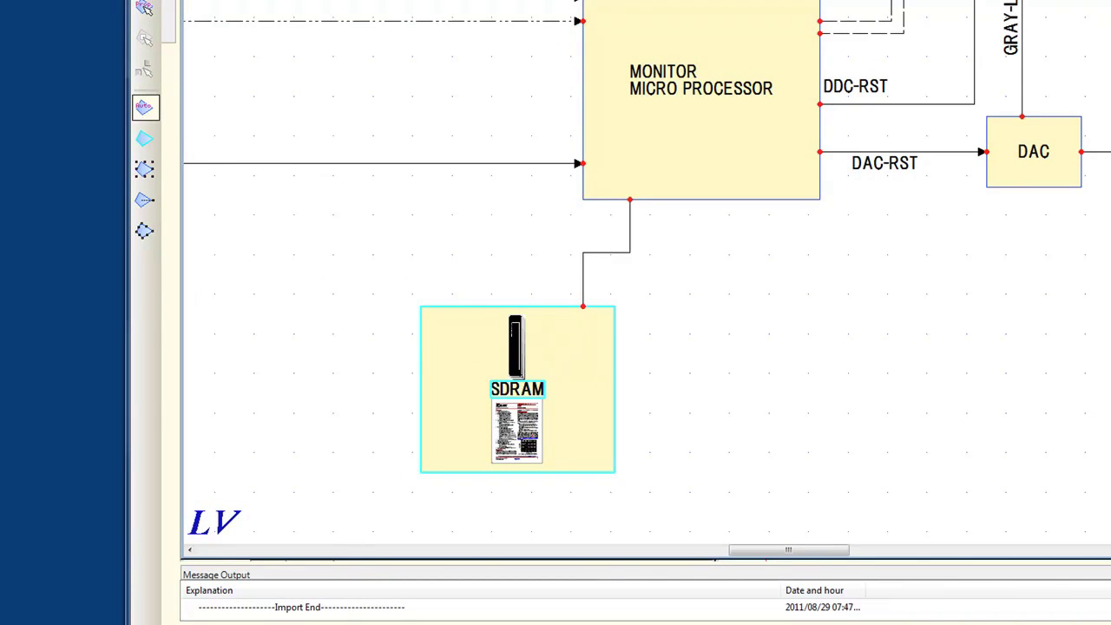
left_click_drag(0, 177, 520, 390)
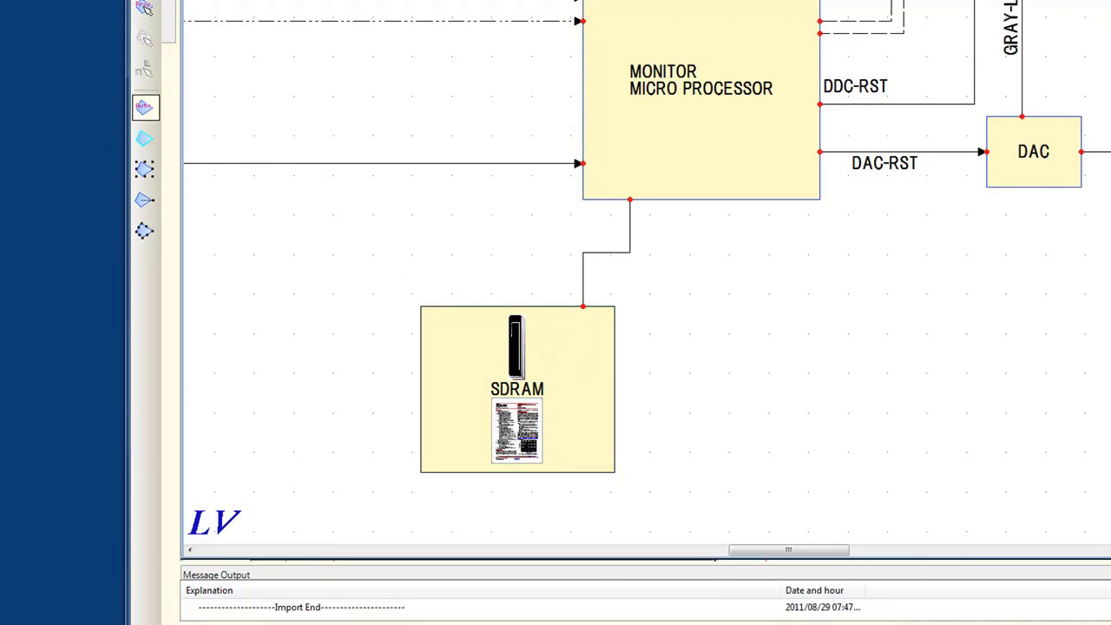
Step: Select the SDRAM block in the block diagram and inspect the electric components listed in the parametric view
left_click(779, 356)
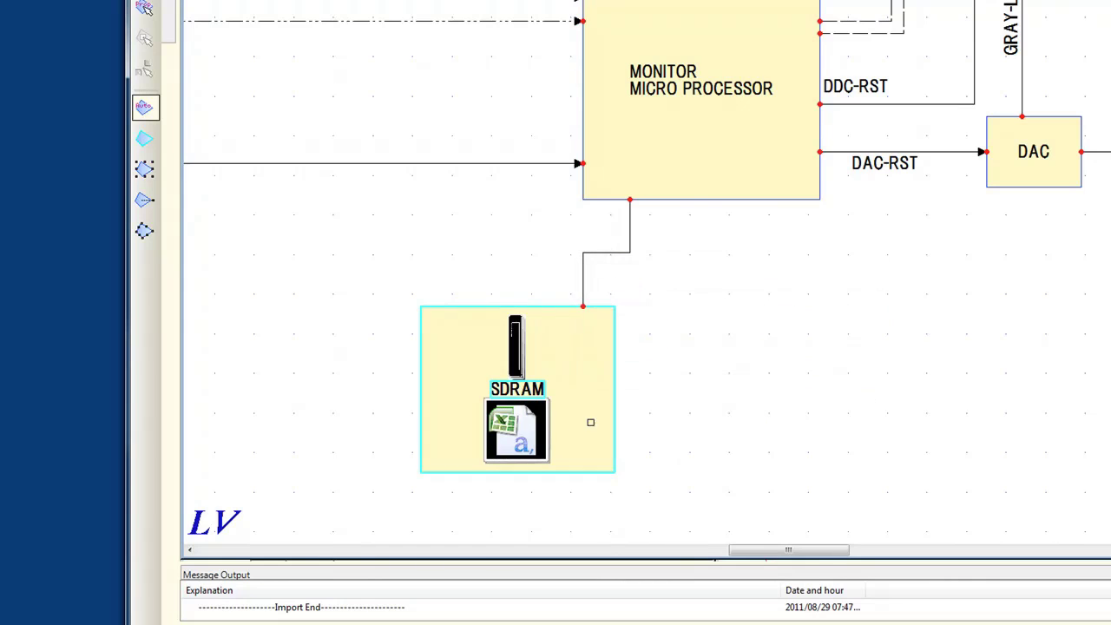
right_click(574, 371)
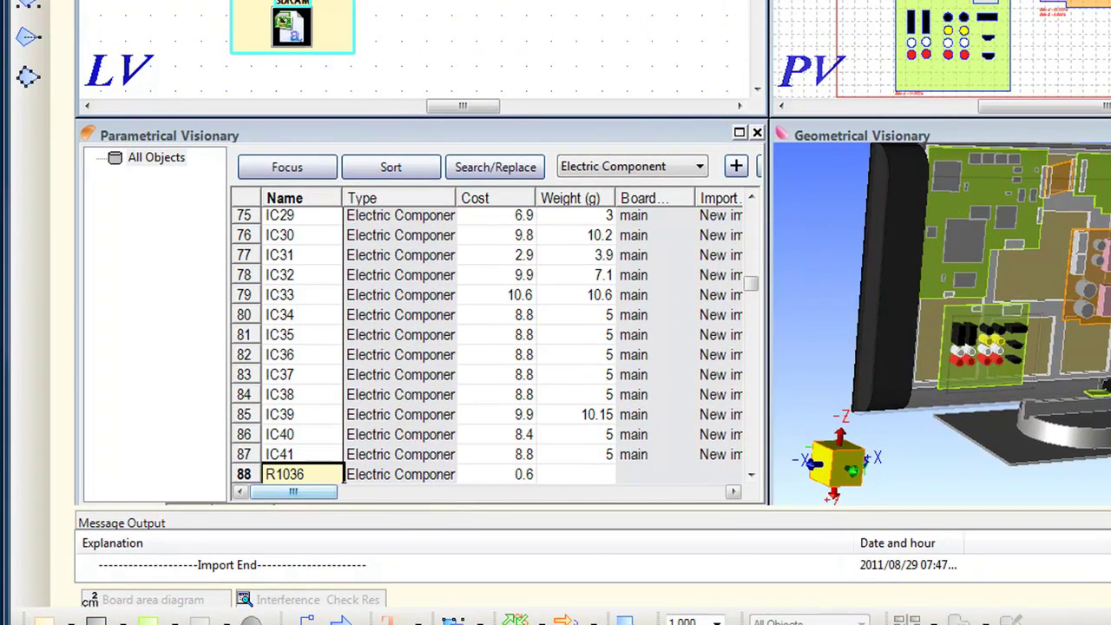
mouse_move(293, 492)
left_mouse_down()
mouse_move(386, 492)
mouse_move(294, 492)
left_mouse_up()
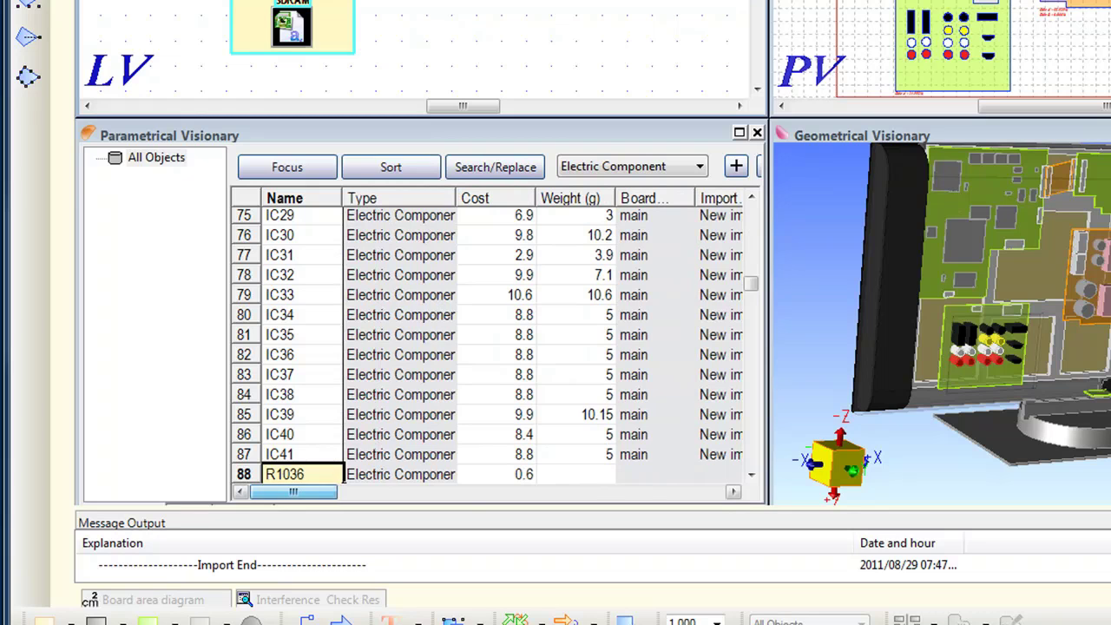
Step: Set up a total Cost count of the electric components with a goal value of 1000 and look through the resulting table
left_click(501, 296)
right_click(551, 325)
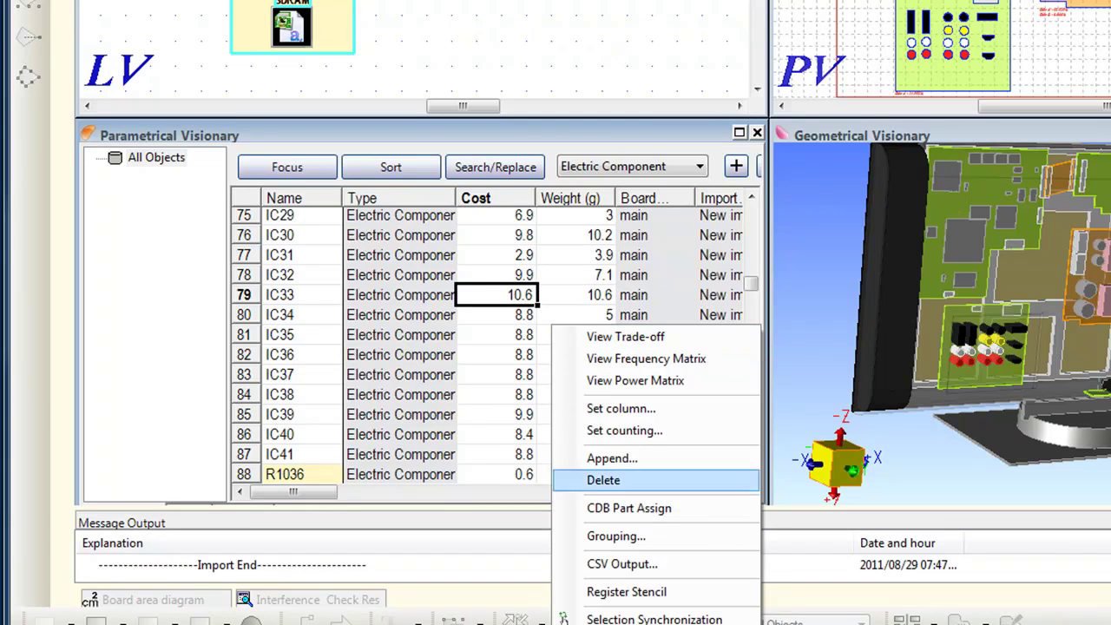
left_click(624, 430)
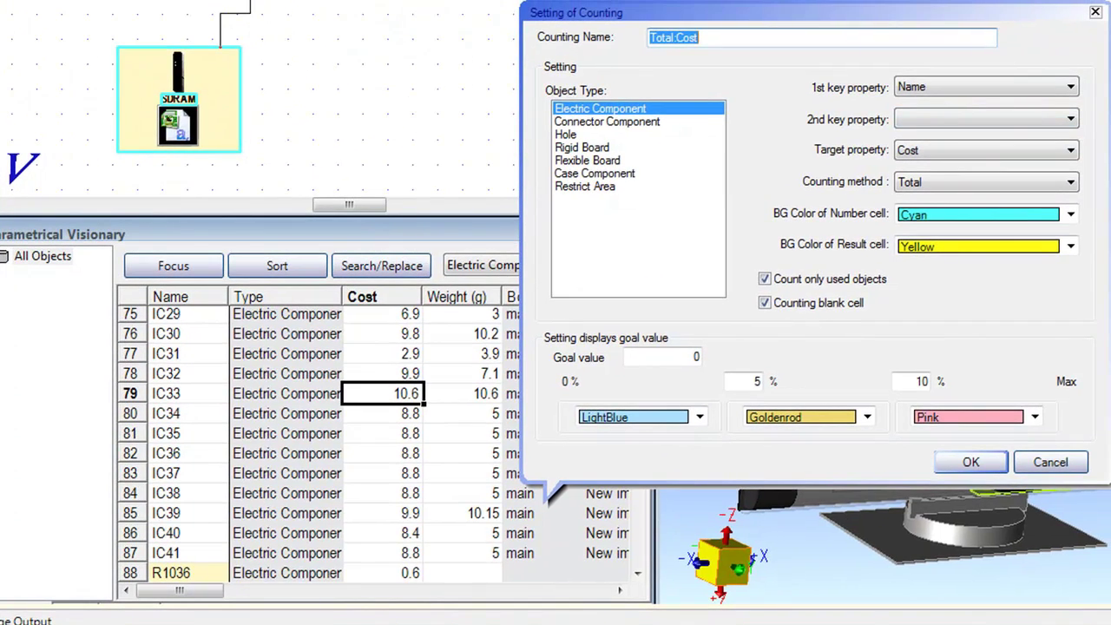
double_click(695, 357)
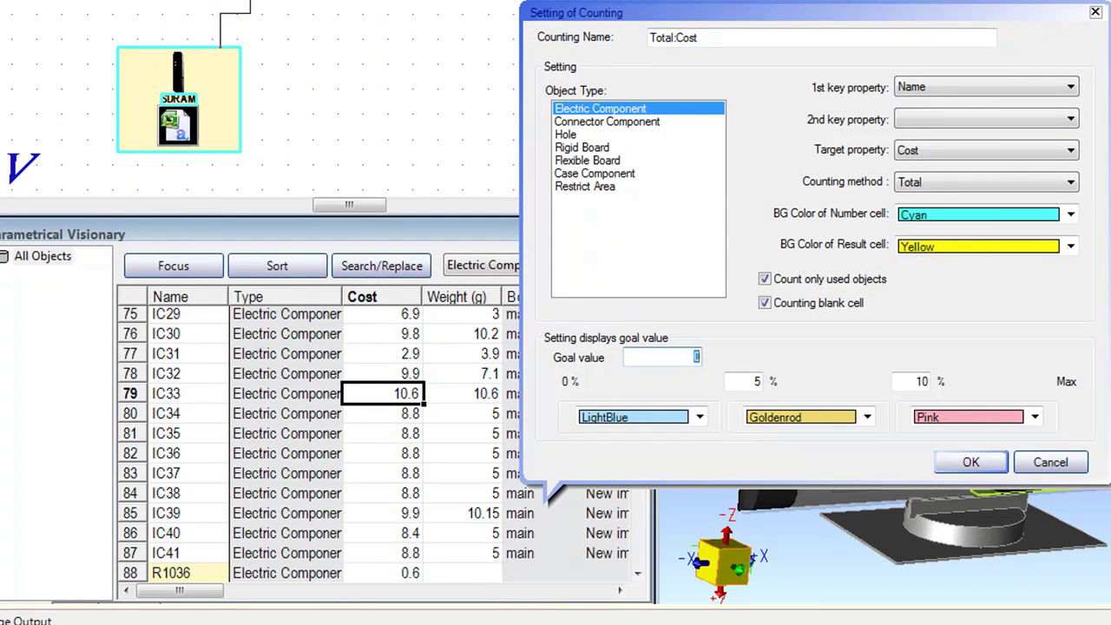
type("1000")
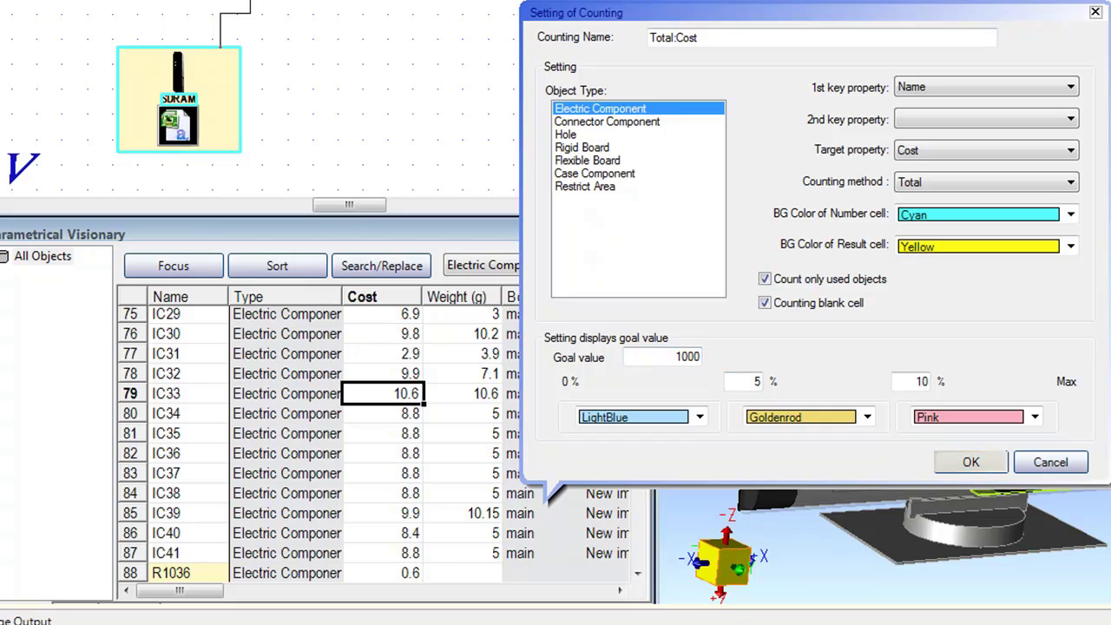
key("Return")
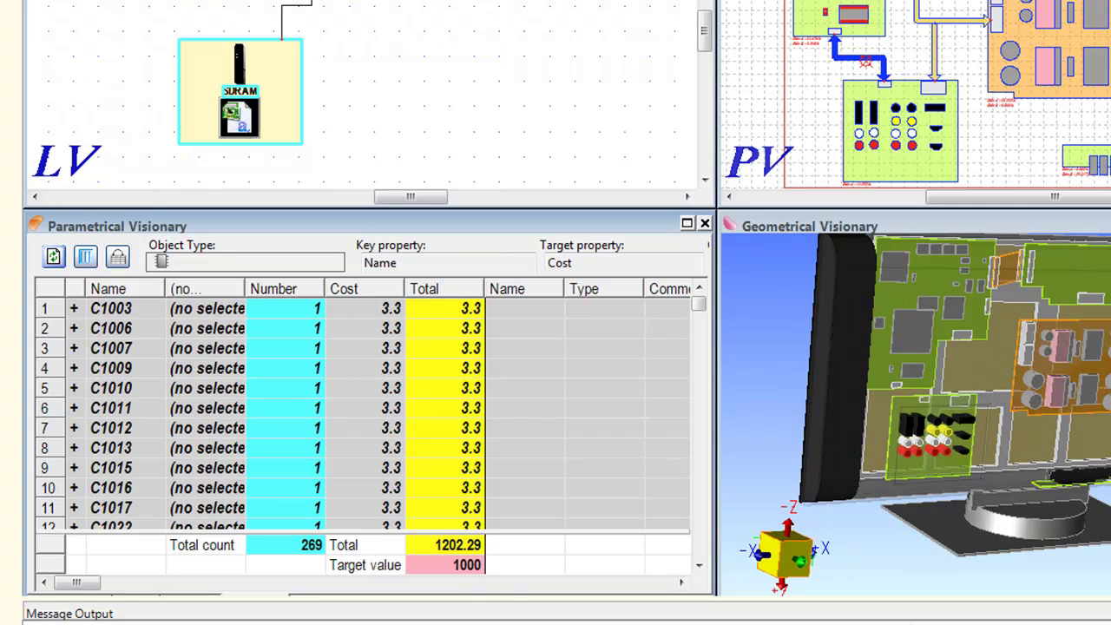
left_click_drag(698, 303, 699, 411)
scroll(370, 412, "down", 8)
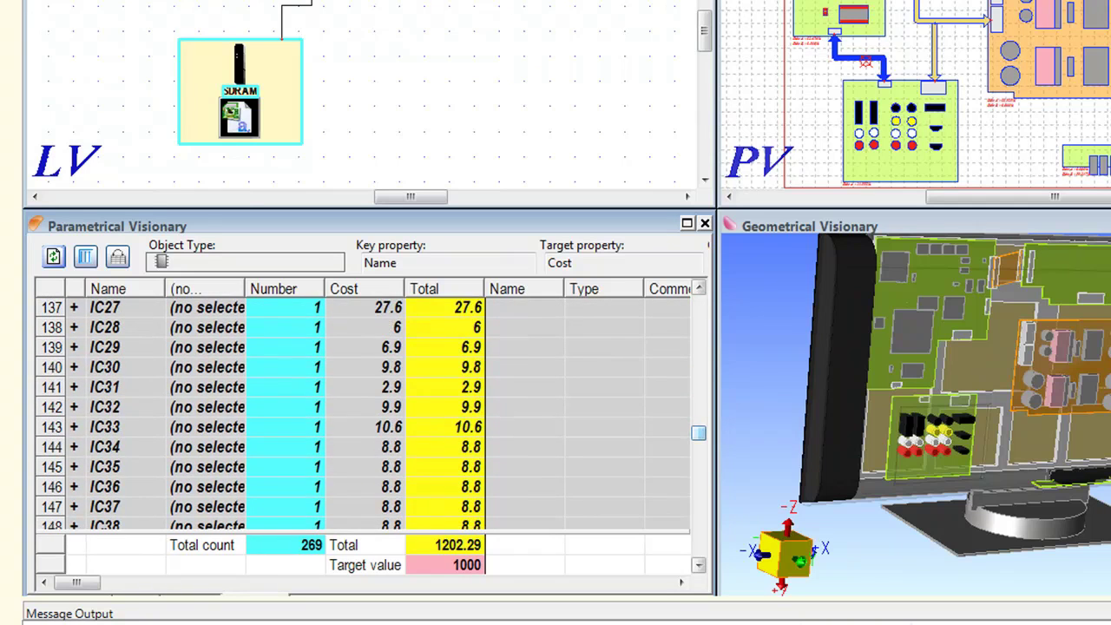